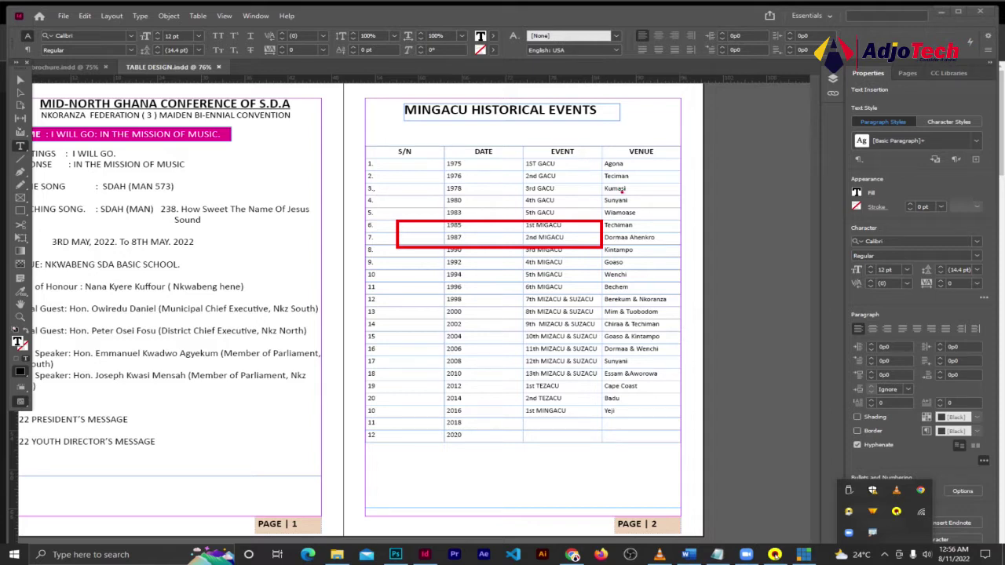
Draw a straight line in ZoomIt from beside the MINGACU HISTORICAL EVENTS heading to the Properties panel, and another stroke up to the control bar
drag(652, 129, 834, 228)
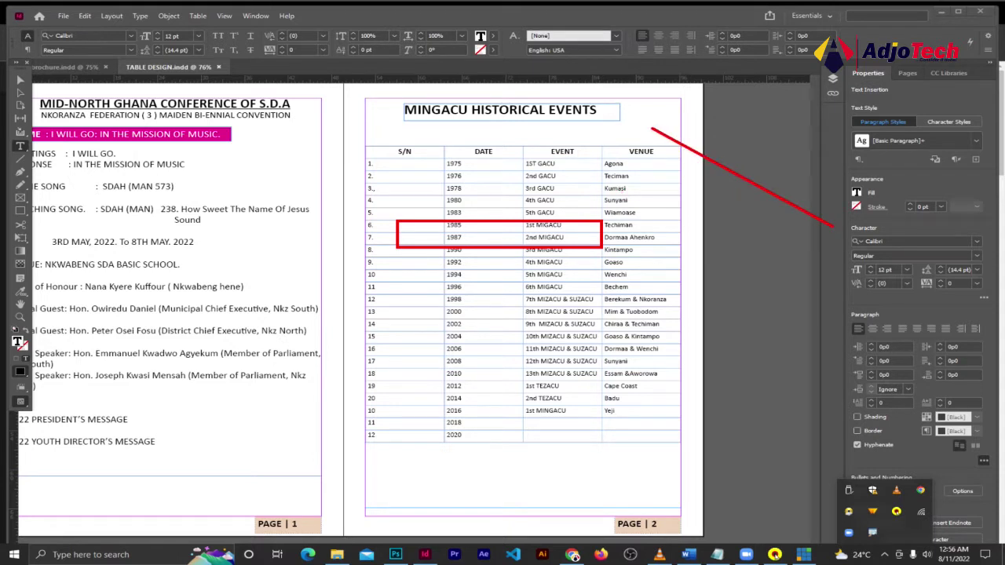
drag(744, 144, 522, 30)
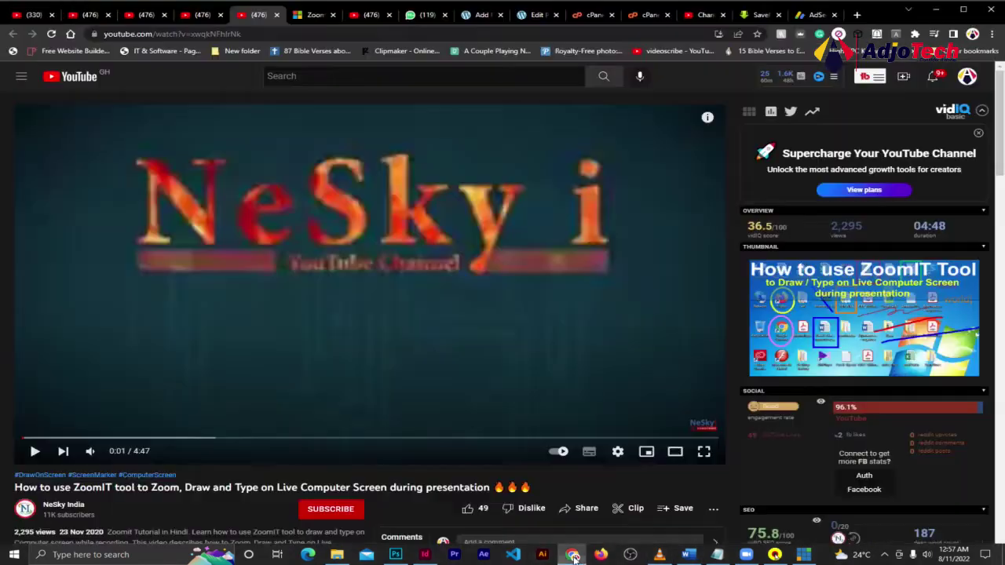
Switch to Chrome and examine the ZoomIt v6.01 page on Microsoft Docs, including its download link and shortcuts table
click(573, 554)
click(317, 16)
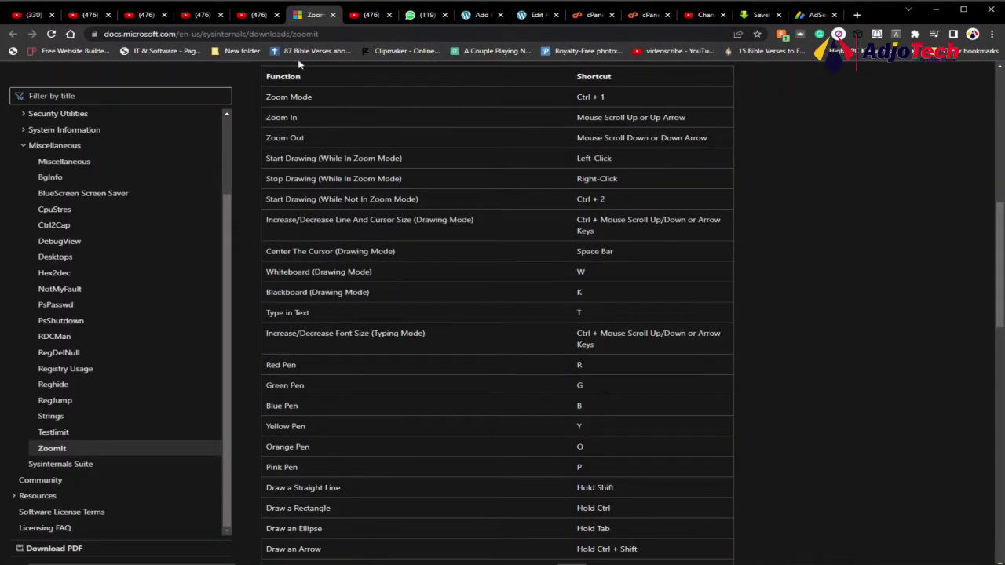
scroll(471, 201, up, 5)
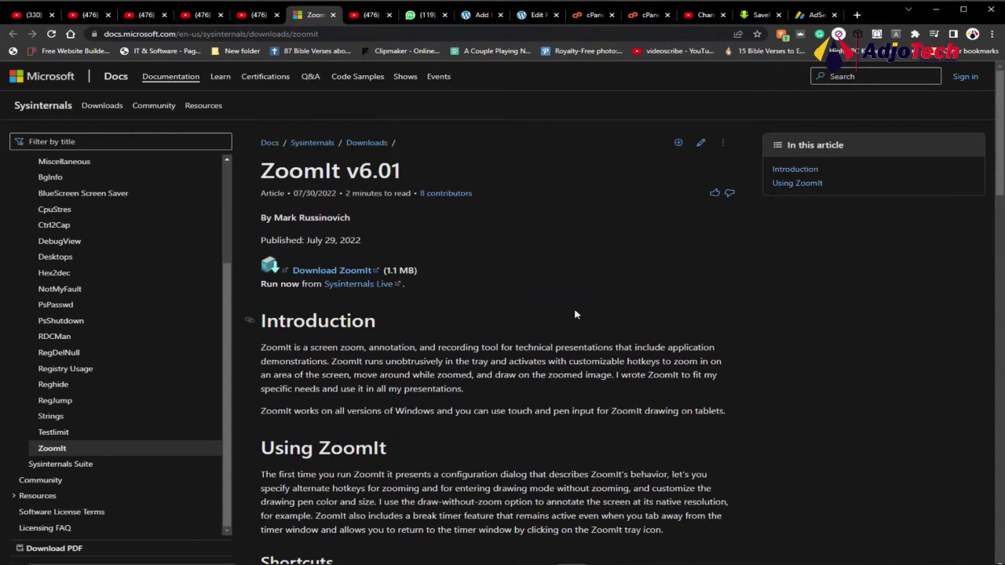
scroll(577, 316, down, 1)
scroll(575, 315, down, 6)
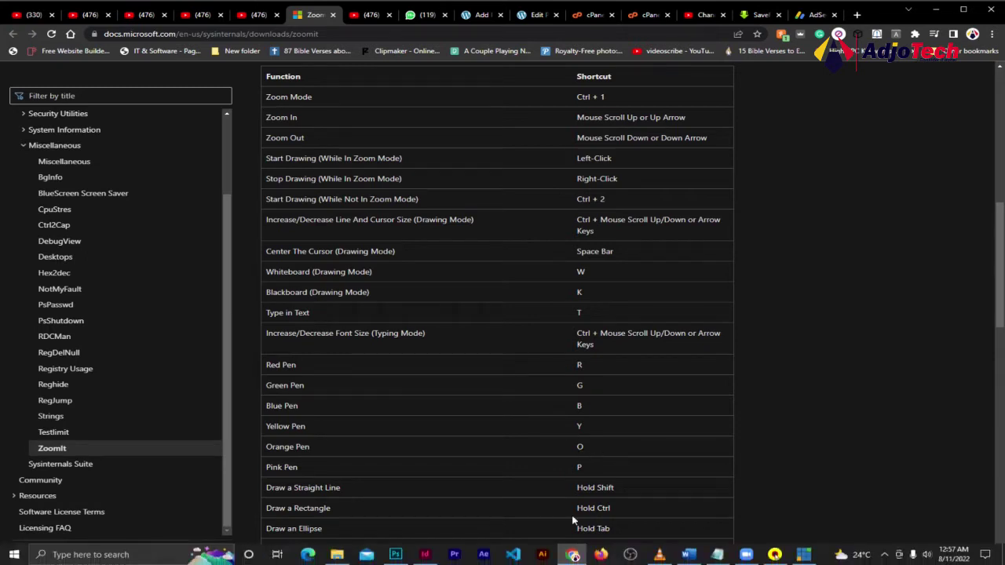
Return to the TABLE DESIGN.indd spread in InDesign and magnify the historical events table using ZoomIt's Zoom mode
click(426, 555)
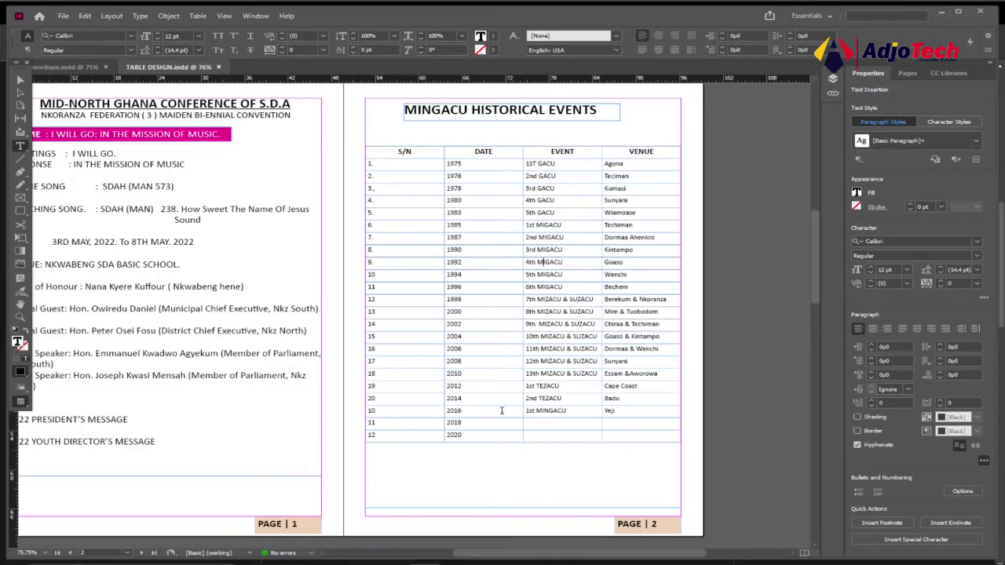
drag(511, 554, 467, 531)
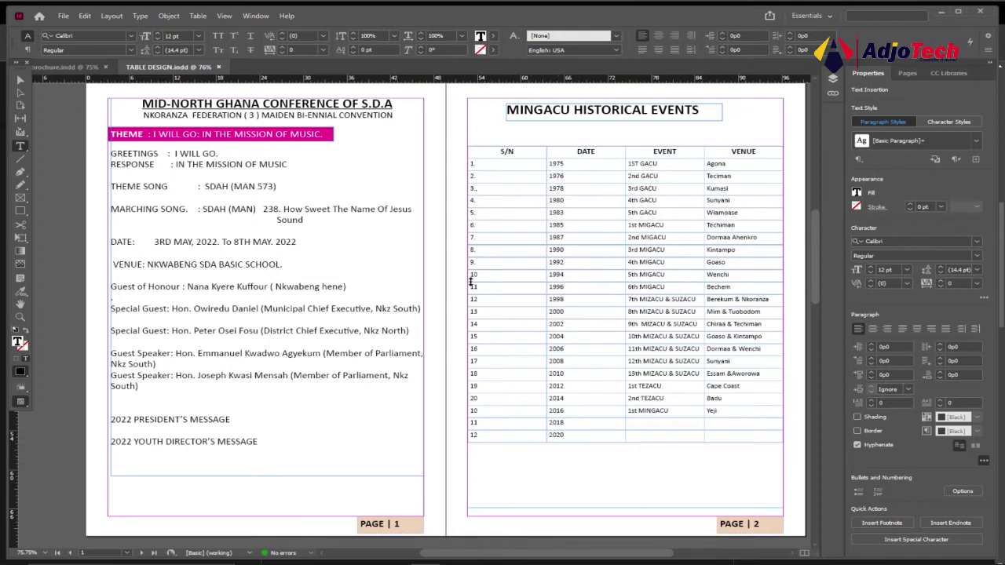
mouse_move(863, 555)
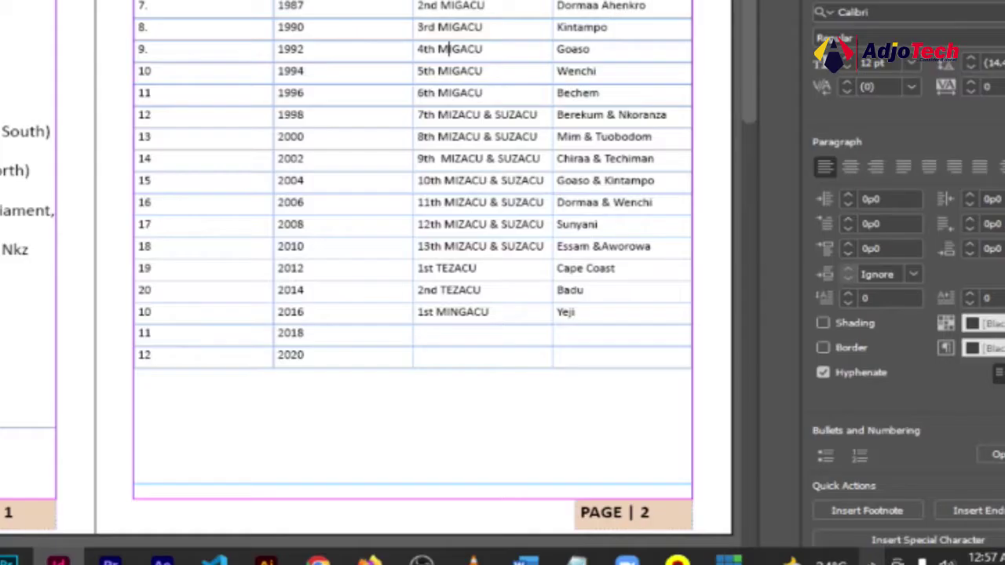
click(884, 554)
right_click(850, 528)
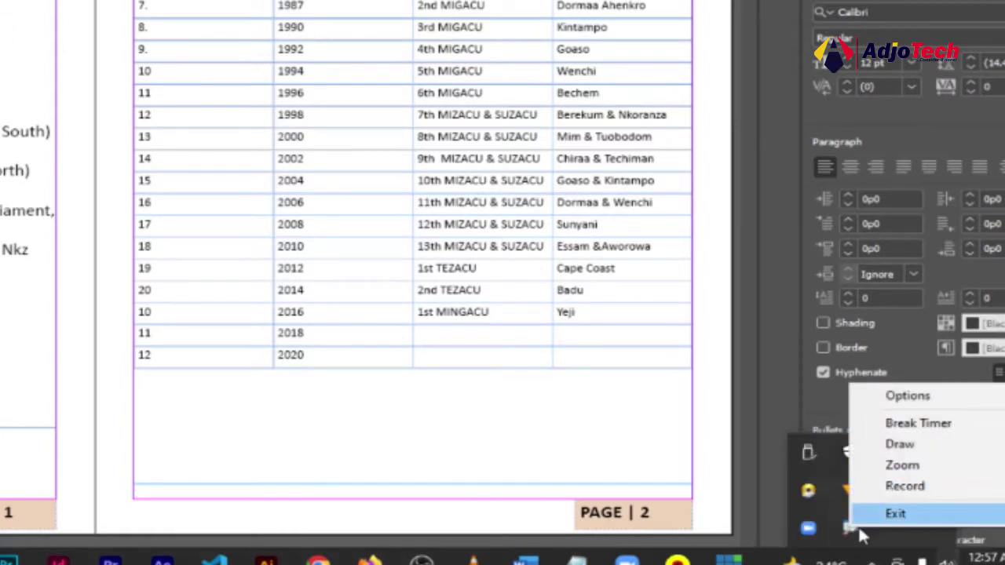
click(896, 466)
scroll(502, 282, down, 3)
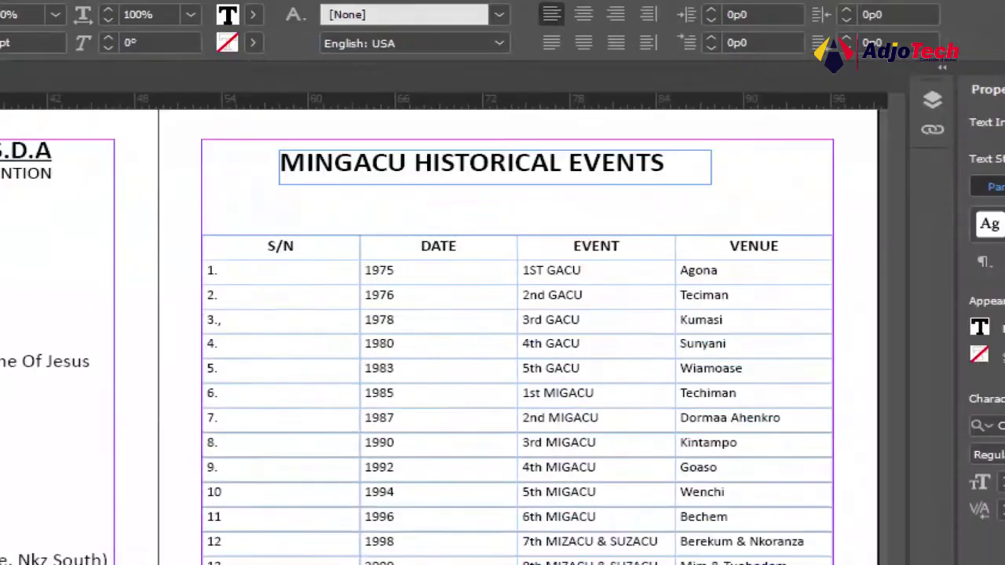
scroll(503, 282, down, 2)
scroll(502, 283, up, 2)
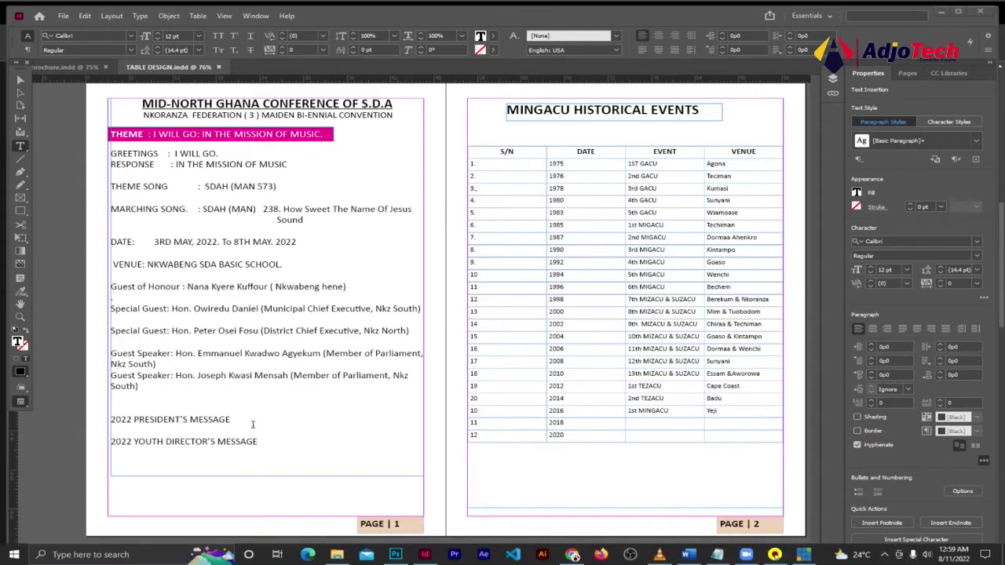
Annotate the spread in ZoomIt's Draw mode with a straight line, two arrows, a rectangle around the character settings and an ellipse around the table, then exit
click(885, 554)
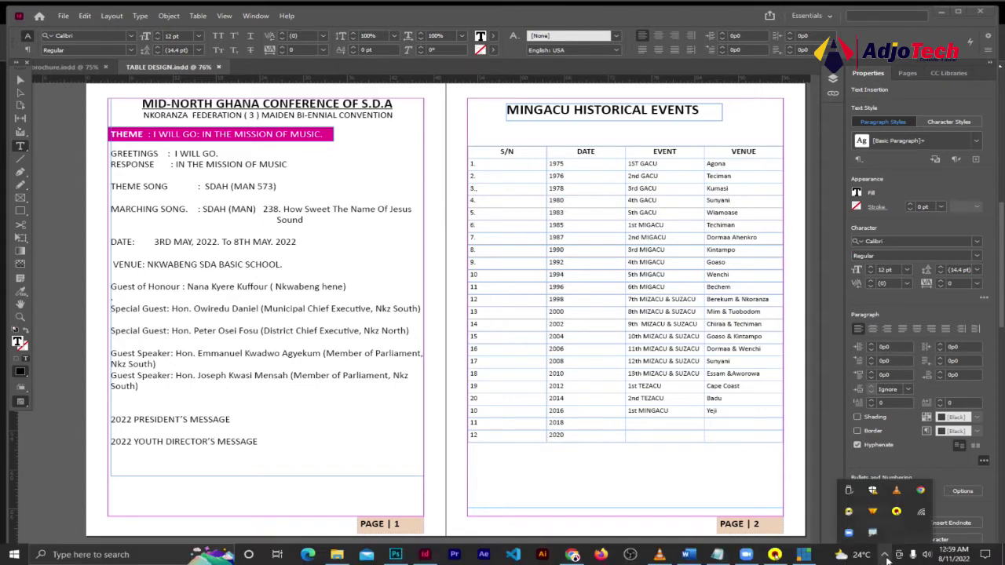
right_click(874, 535)
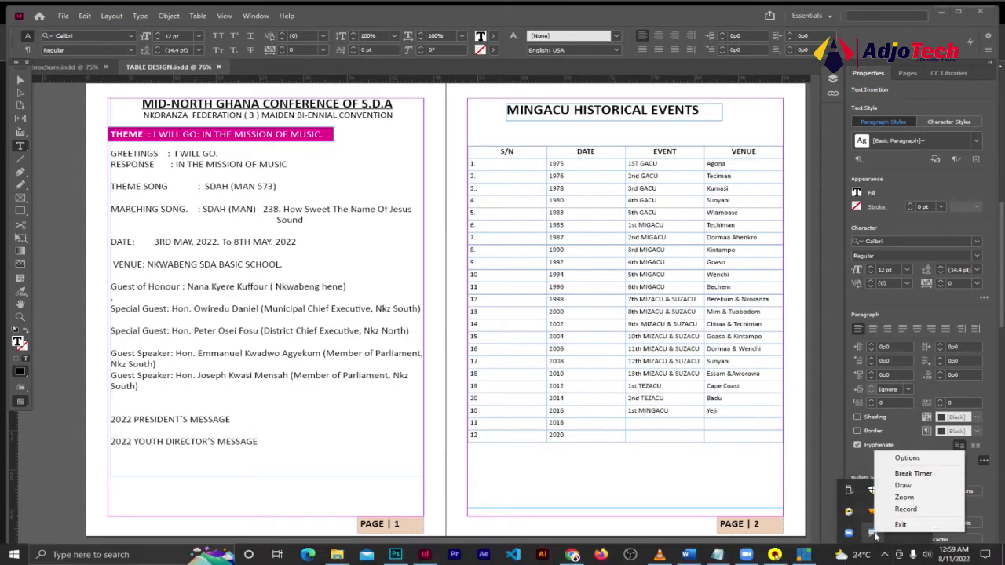
click(908, 486)
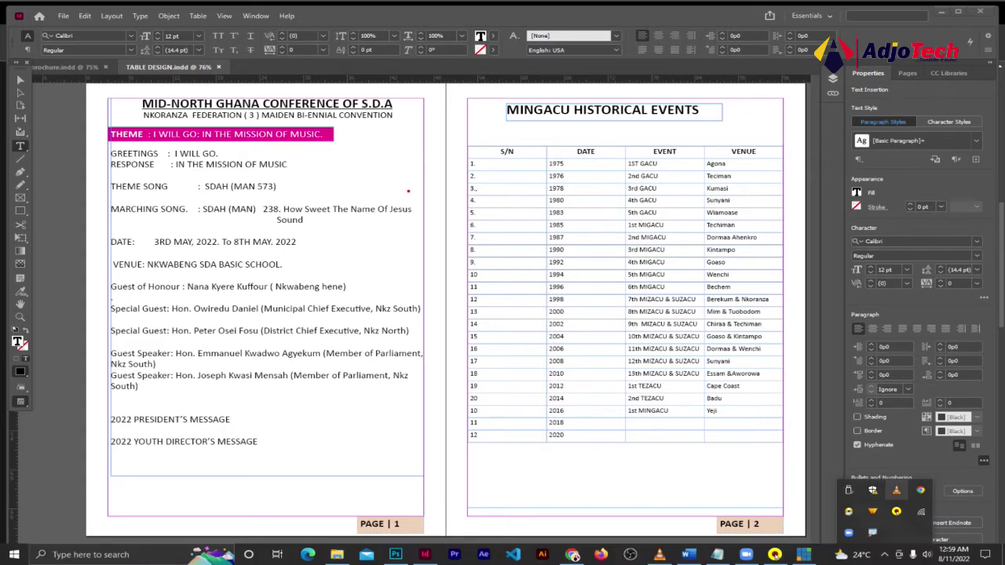
drag(398, 161, 650, 317)
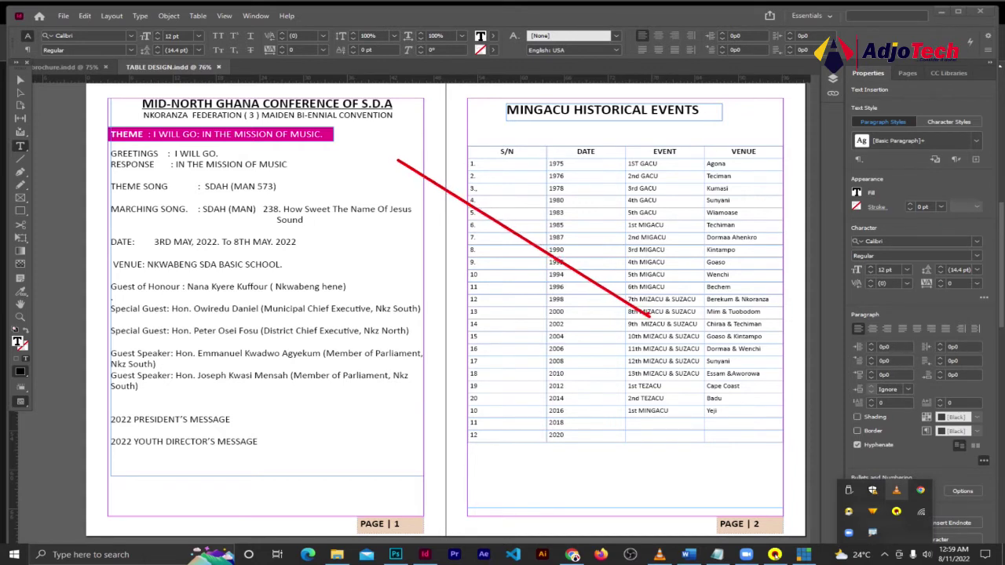
drag(362, 252, 657, 387)
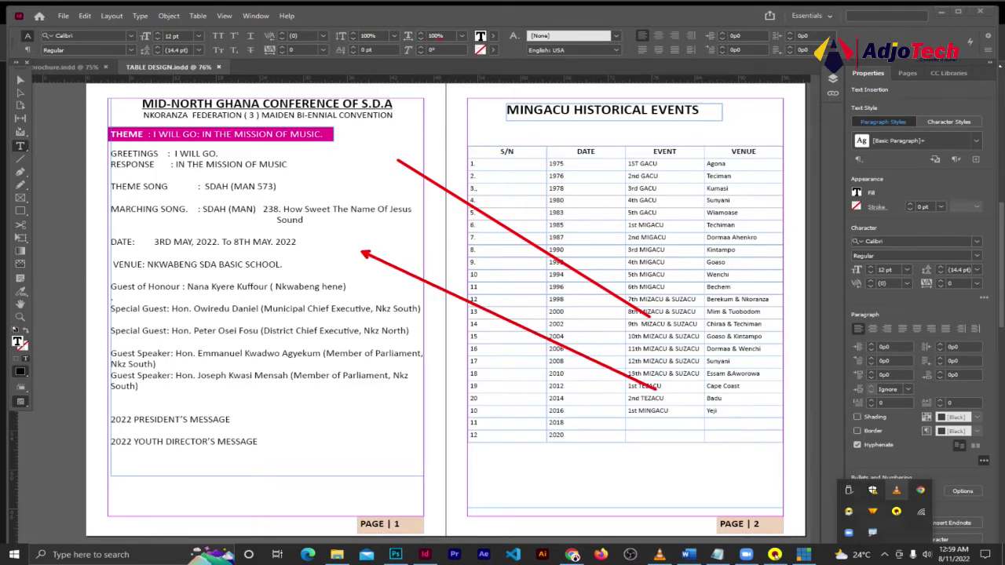
drag(439, 39, 622, 166)
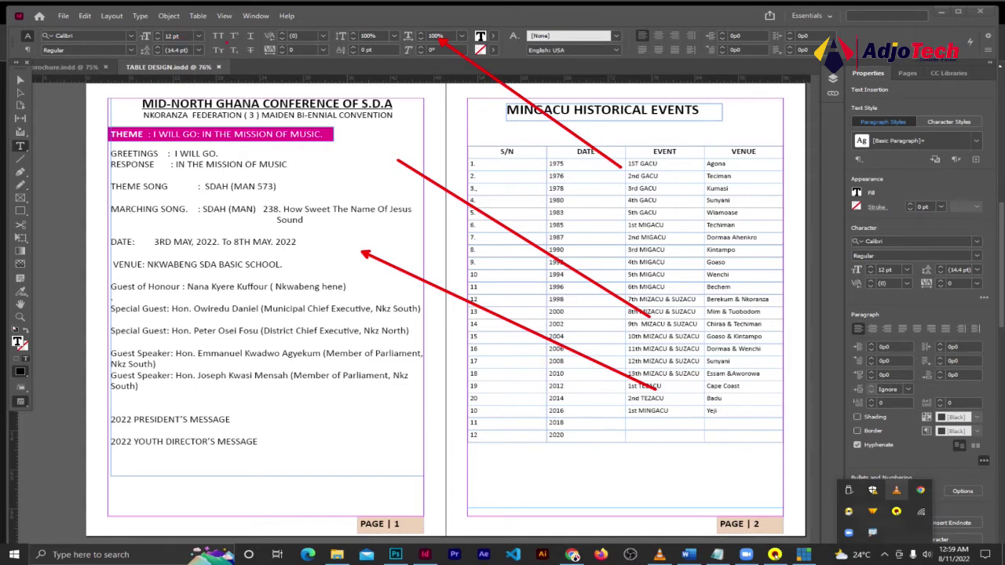
mouse_move(209, 29)
mouse_down()
mouse_move(306, 62)
mouse_move(406, 62)
mouse_up()
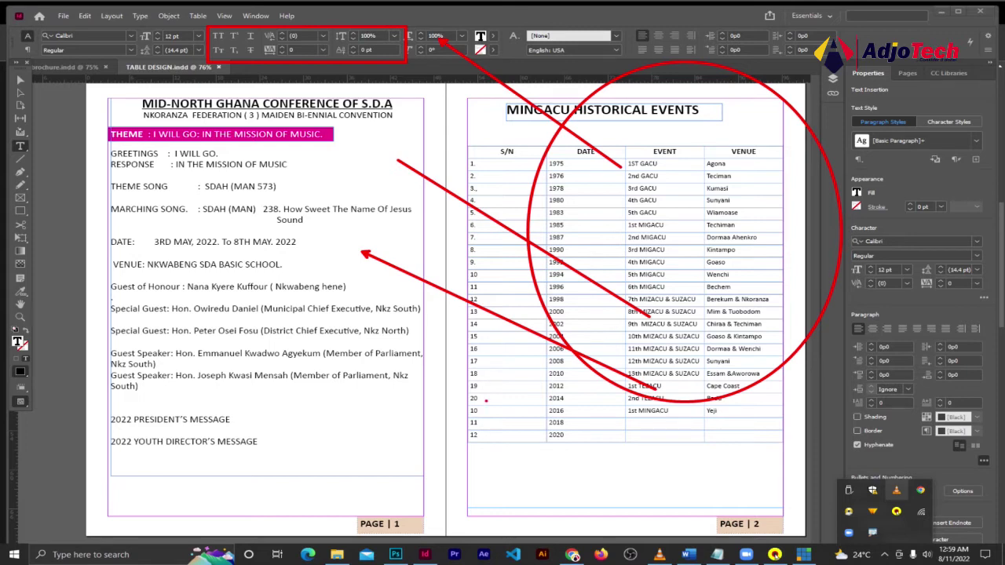
key(Escape)
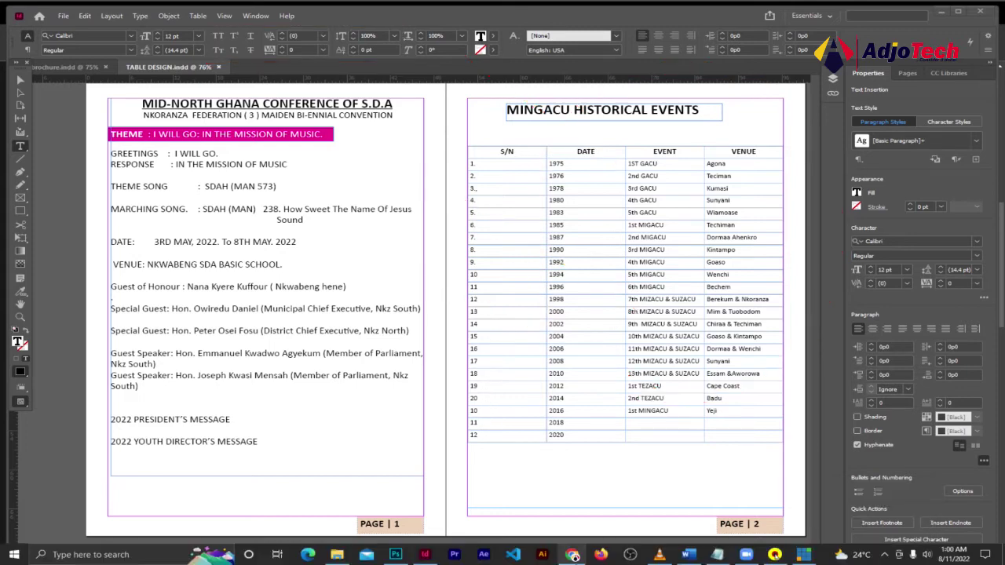
Switch to the ZoomIt page in Chrome and review the download link and the zooming and drawing shortcuts
click(574, 555)
scroll(432, 222, up, 7)
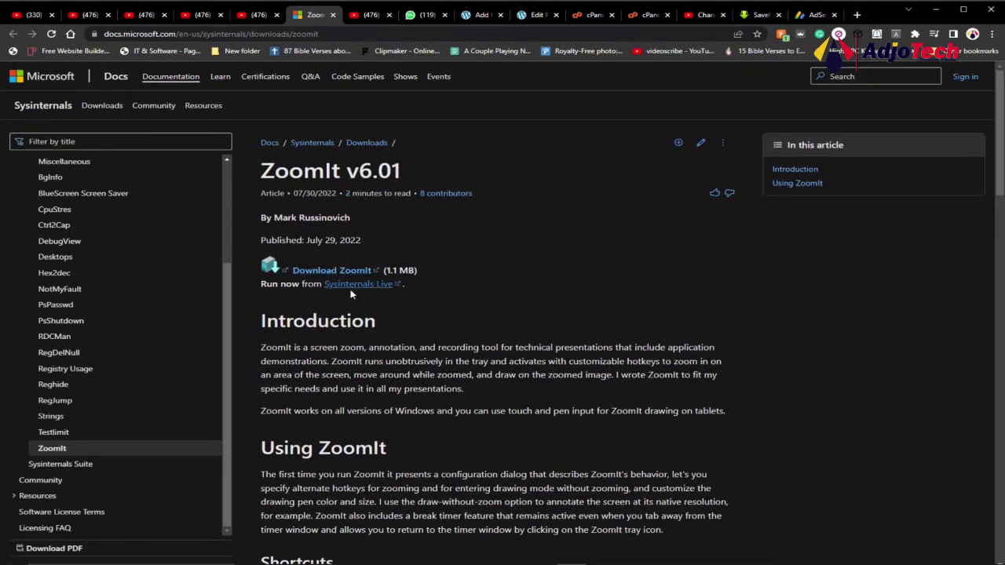
scroll(402, 314, down, 8)
scroll(407, 306, up, 3)
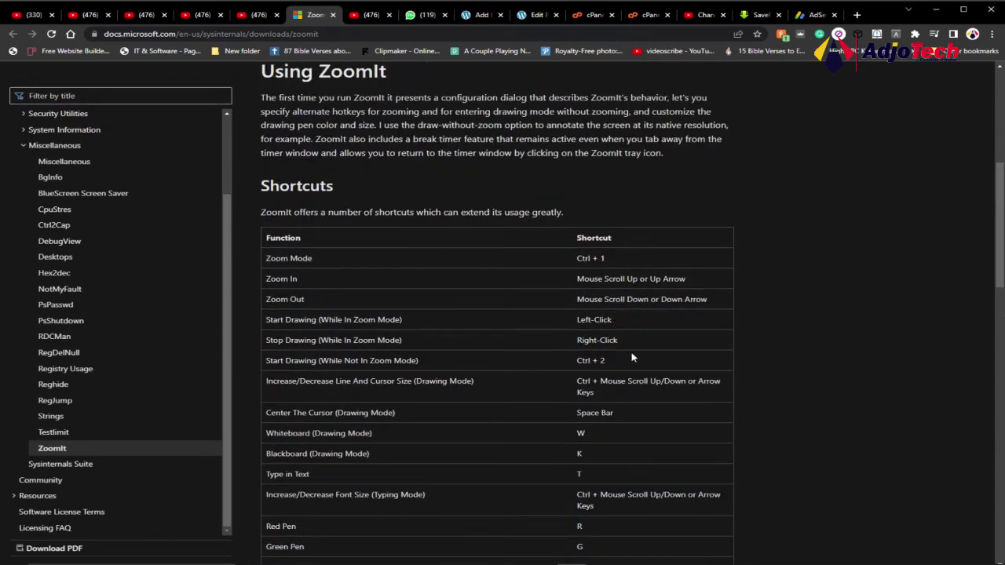
scroll(625, 359, down, 1)
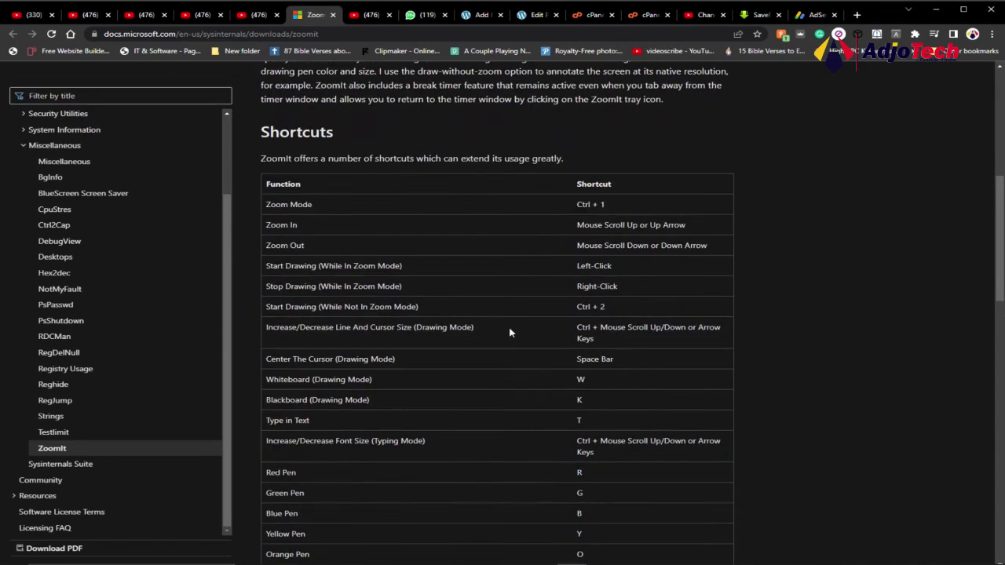
scroll(534, 321, down, 3)
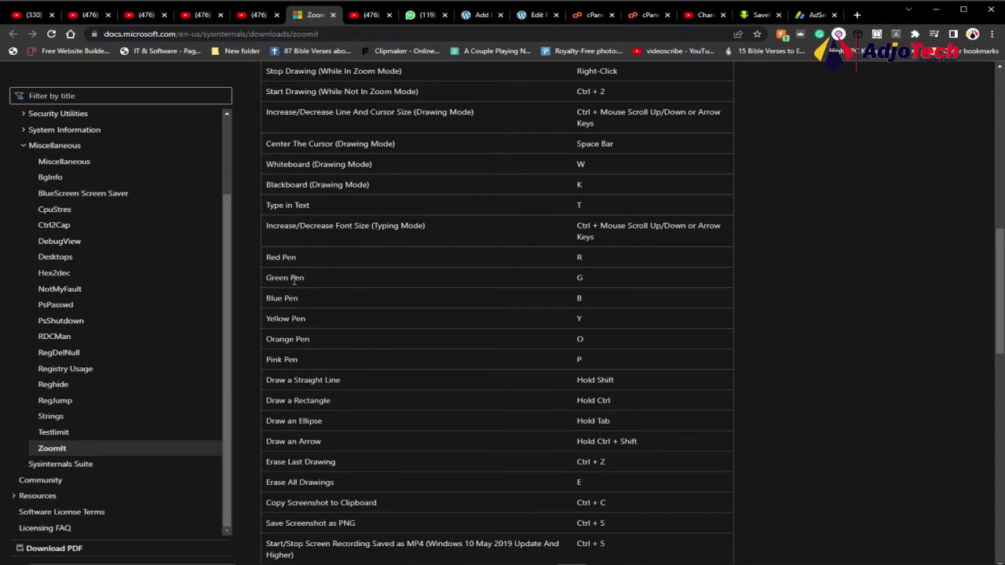
Highlight the shortcuts for the green pen, straight line and rectangle in the ZoomIt shortcuts table
double_click(580, 278)
scroll(592, 354, down, 2)
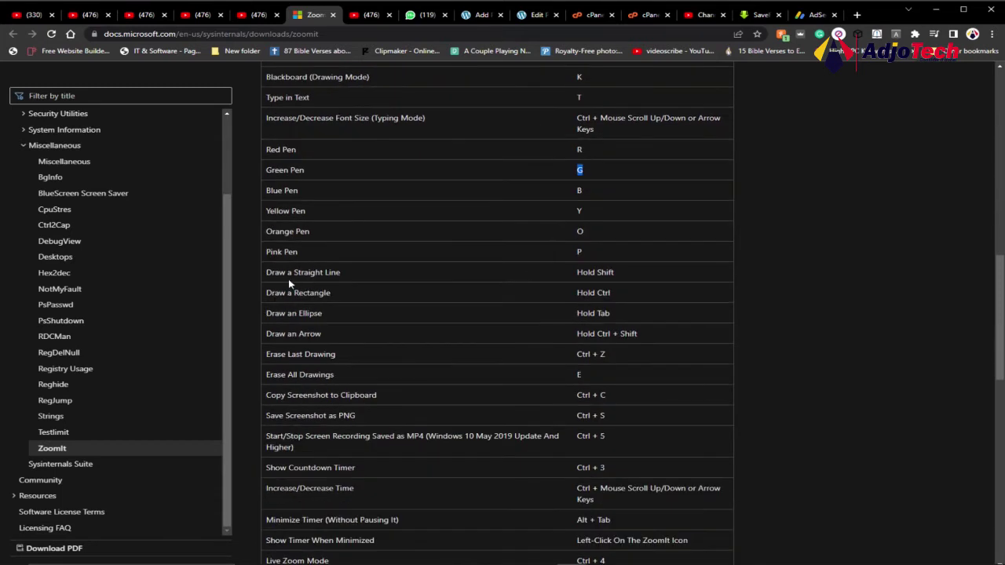
drag(615, 272, 576, 277)
drag(342, 308, 334, 303)
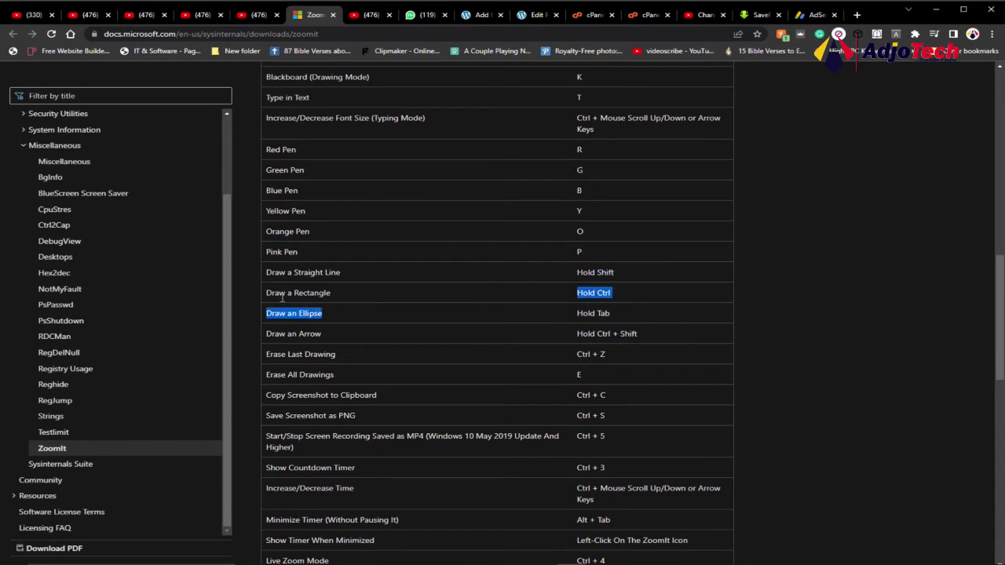
click(277, 293)
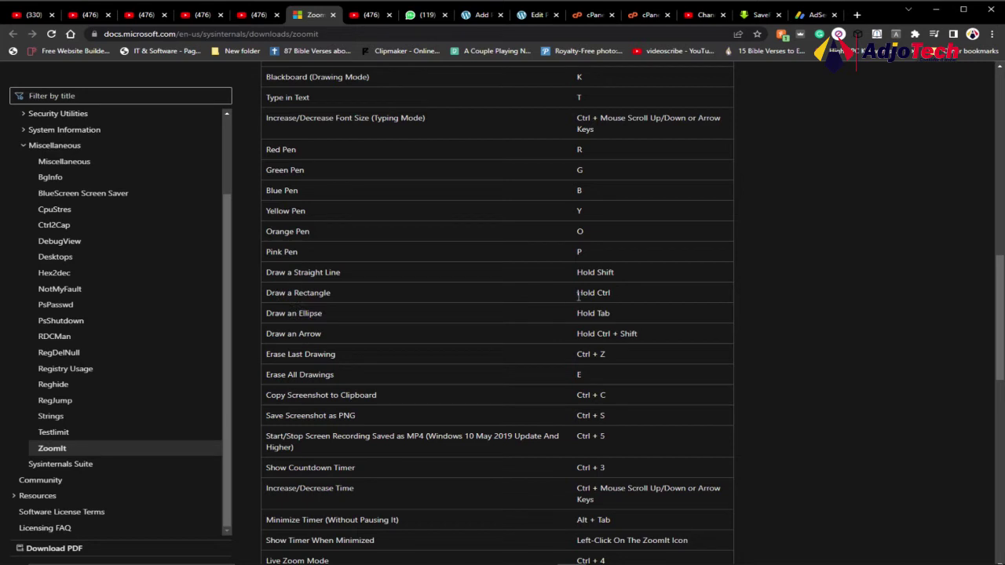
drag(573, 293, 627, 295)
click(329, 313)
Examine the whole ZoomIt page, from the introduction and shortcuts table down to the settings dialog picture and second download link
scroll(585, 424, up, 8)
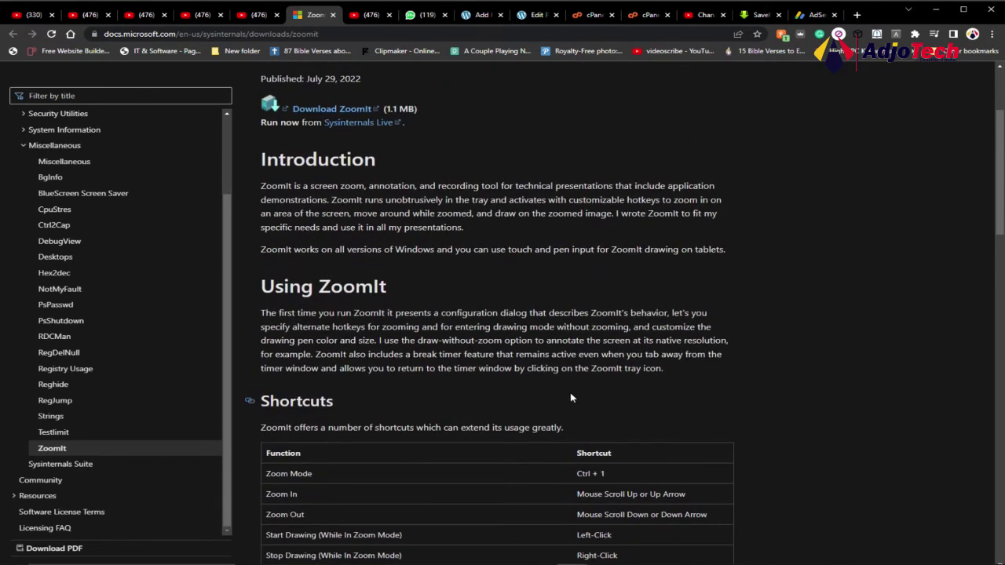
scroll(575, 396, down, 3)
scroll(582, 376, down, 5)
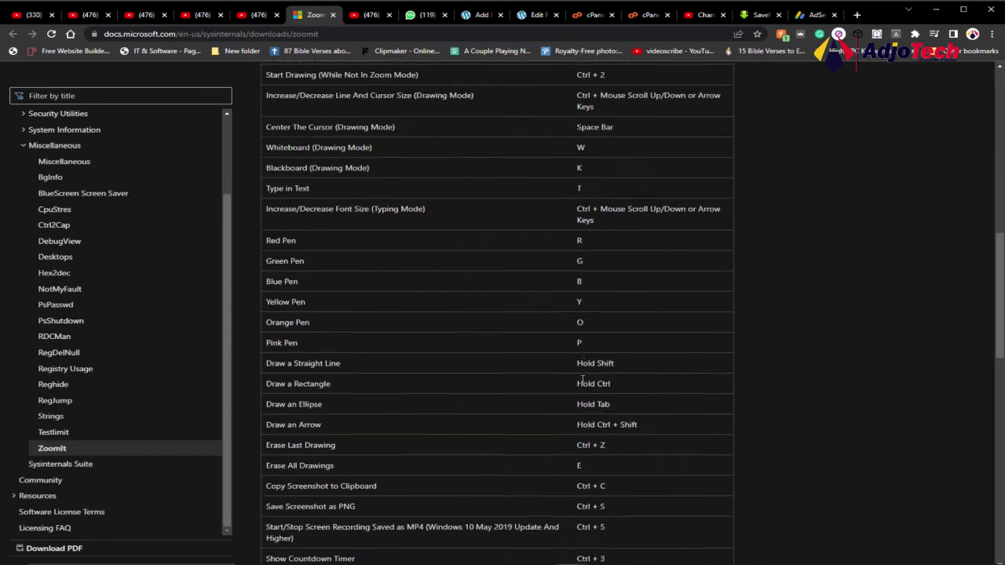
scroll(582, 378, down, 4)
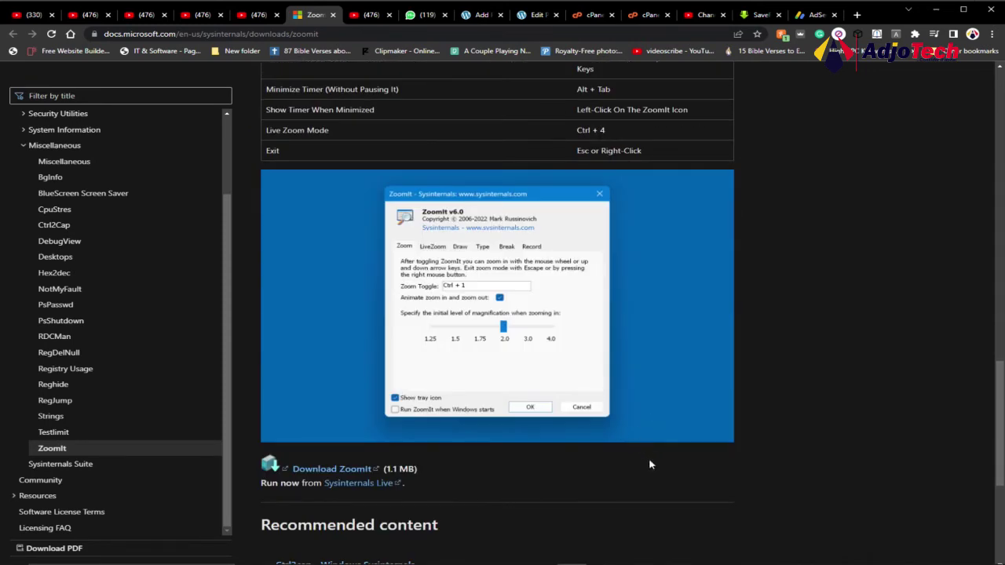
scroll(422, 464, down, 1)
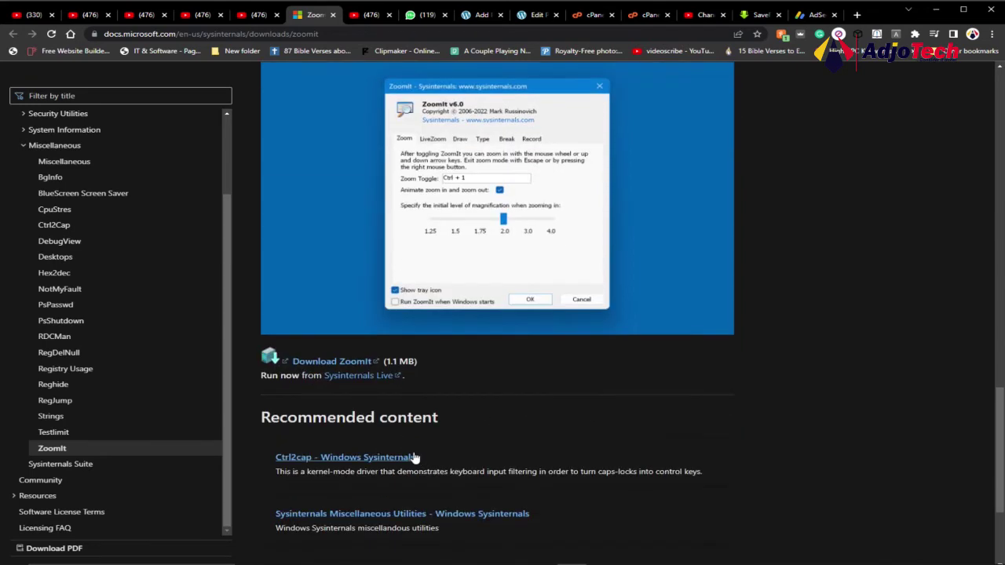
scroll(529, 395, up, 8)
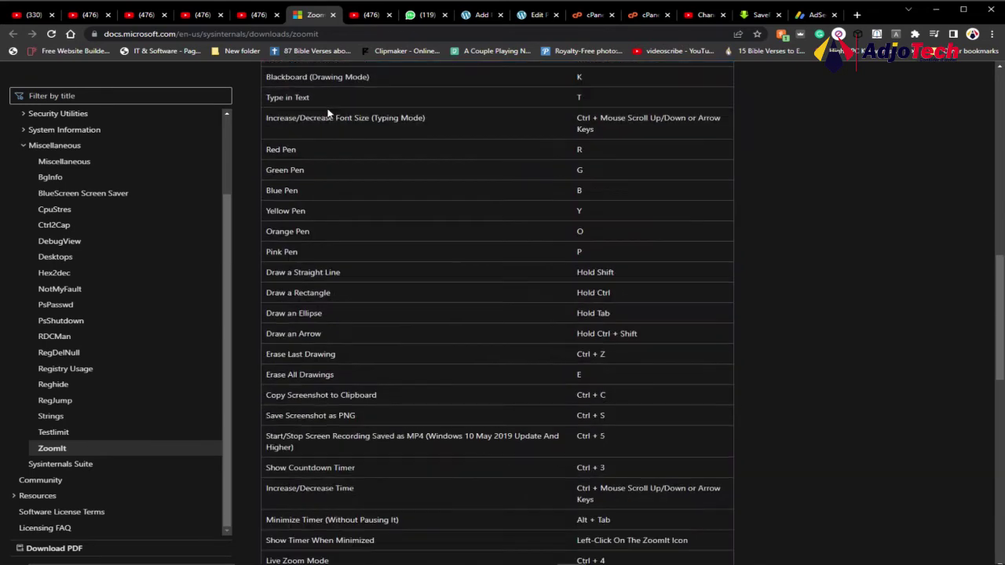
scroll(401, 172, up, 10)
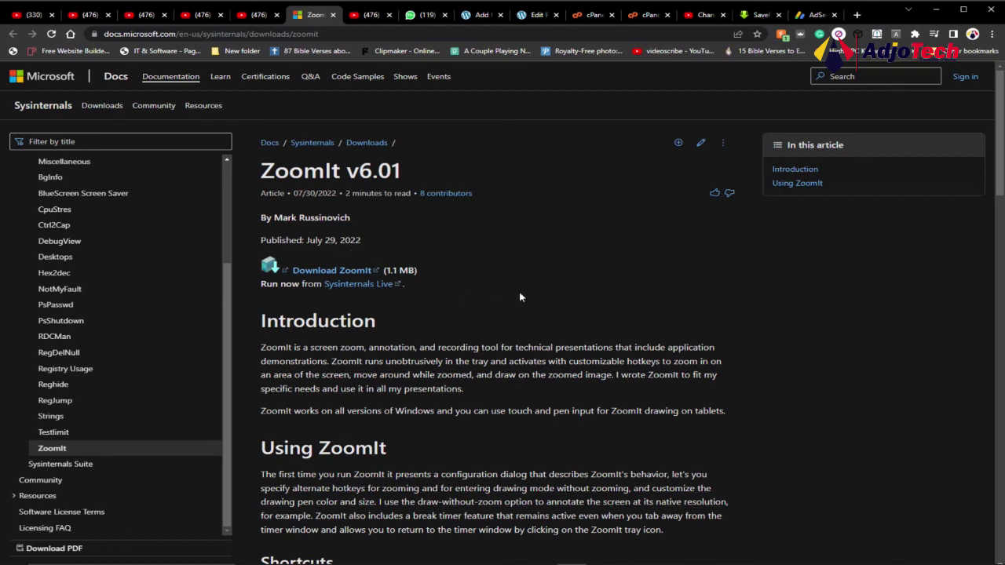
scroll(556, 283, down, 9)
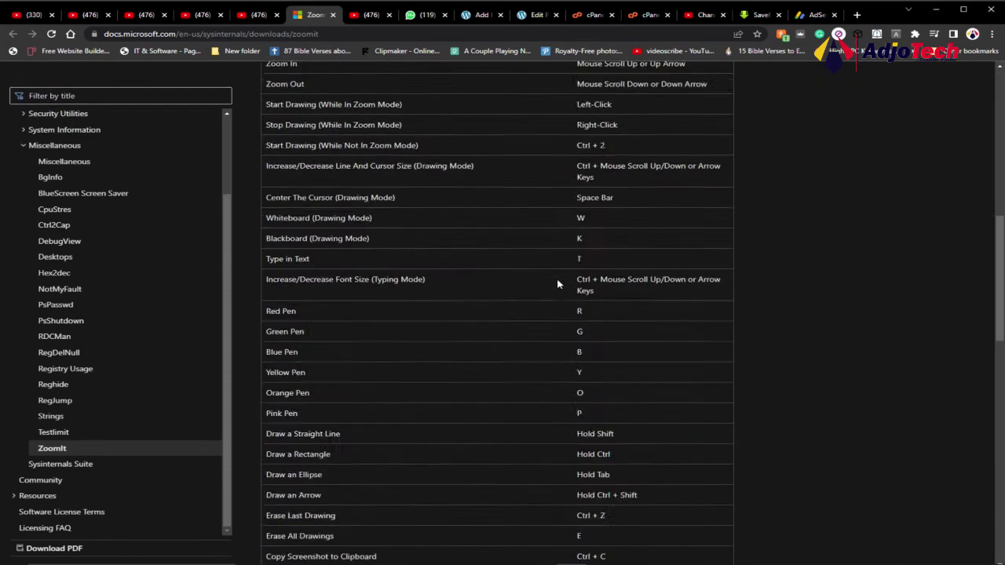
scroll(567, 276, up, 2)
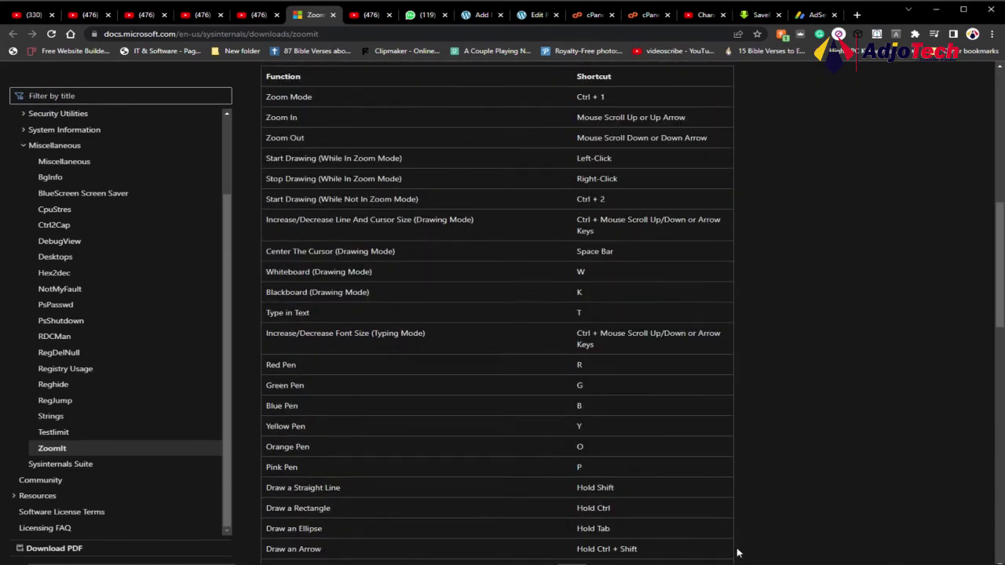
Magnify the shortcuts table with ZoomIt's Zoom mode, reduce the magnification, and exit the zoom
click(885, 556)
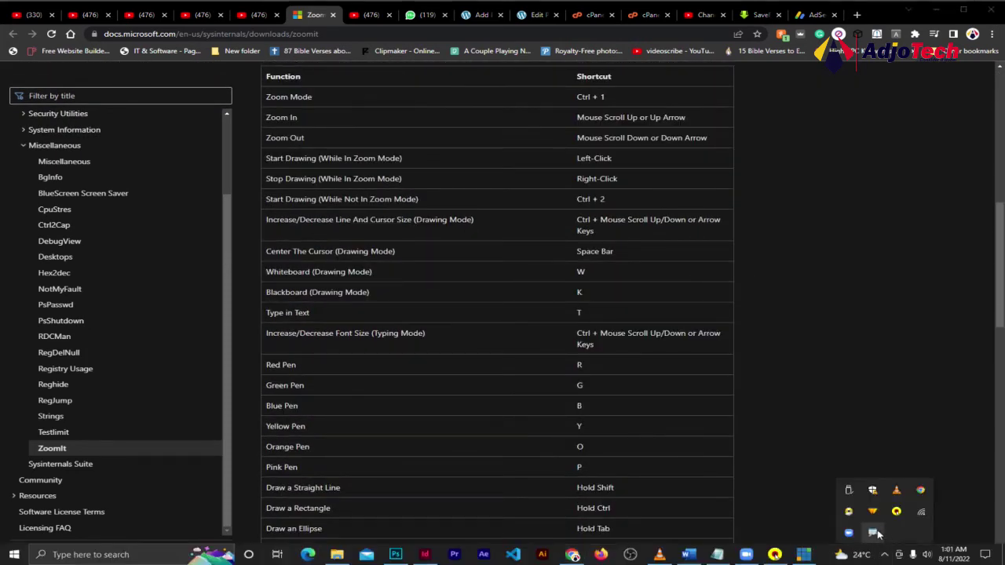
right_click(872, 533)
click(899, 496)
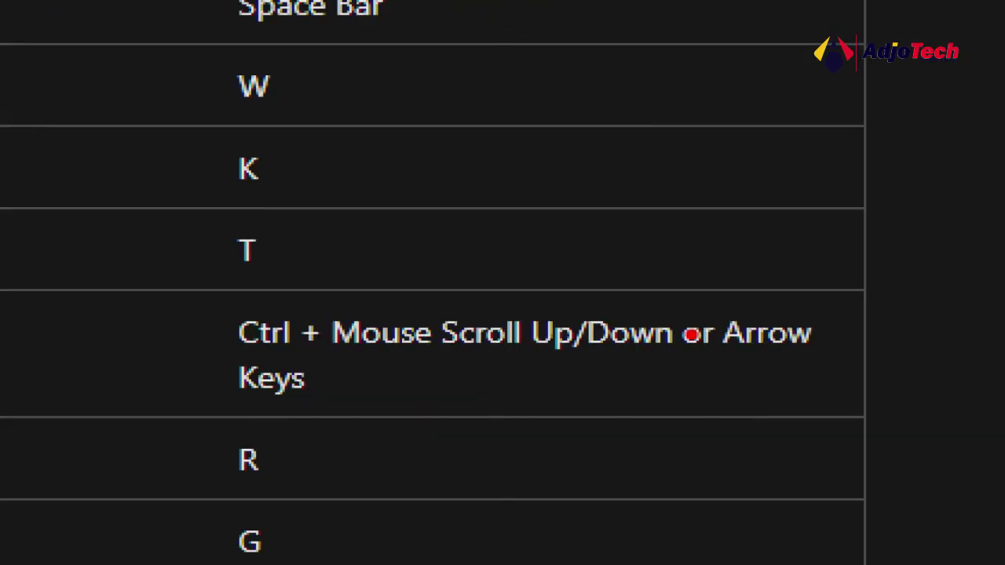
scroll(691, 333, down, 3)
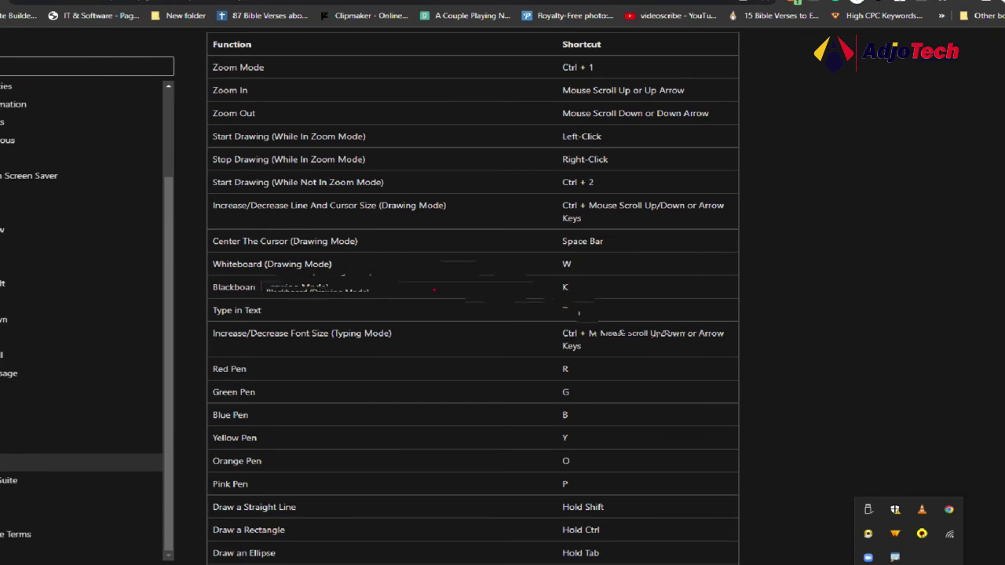
key(Escape)
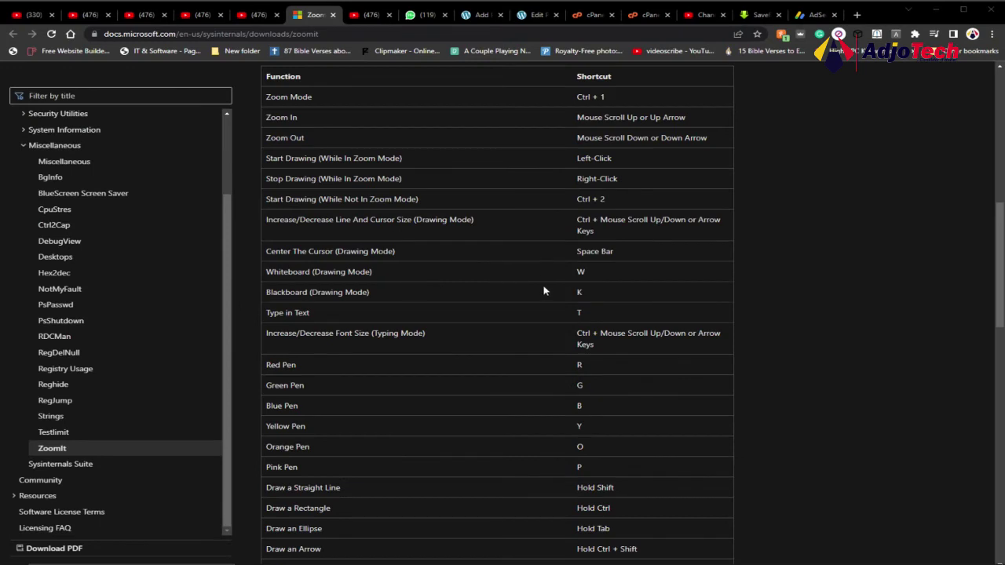
Start ZoomIt's Draw mode and draw a straight diagonal line across the Space Bar entry in the shortcuts table
mouse_move(769, 561)
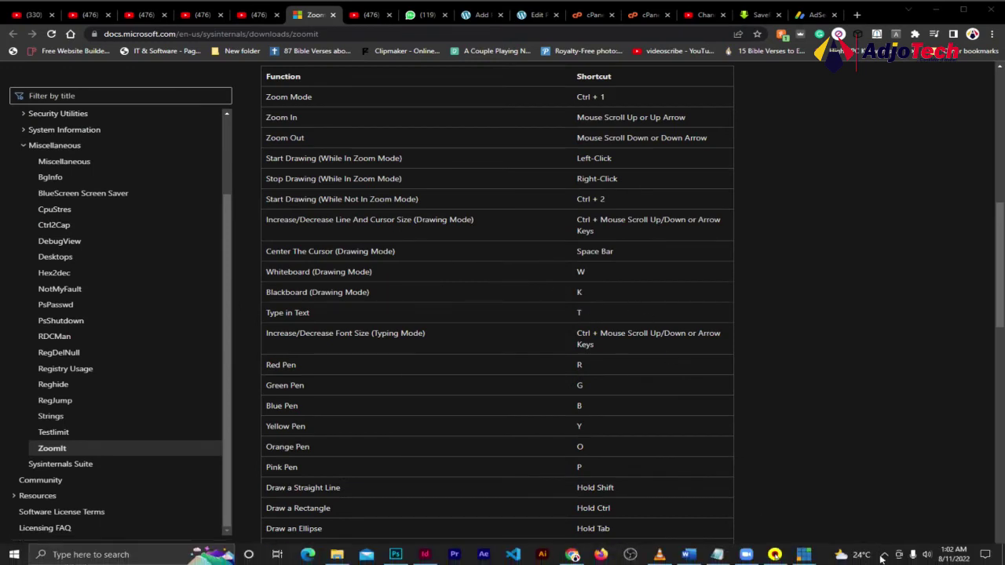
click(886, 555)
right_click(872, 533)
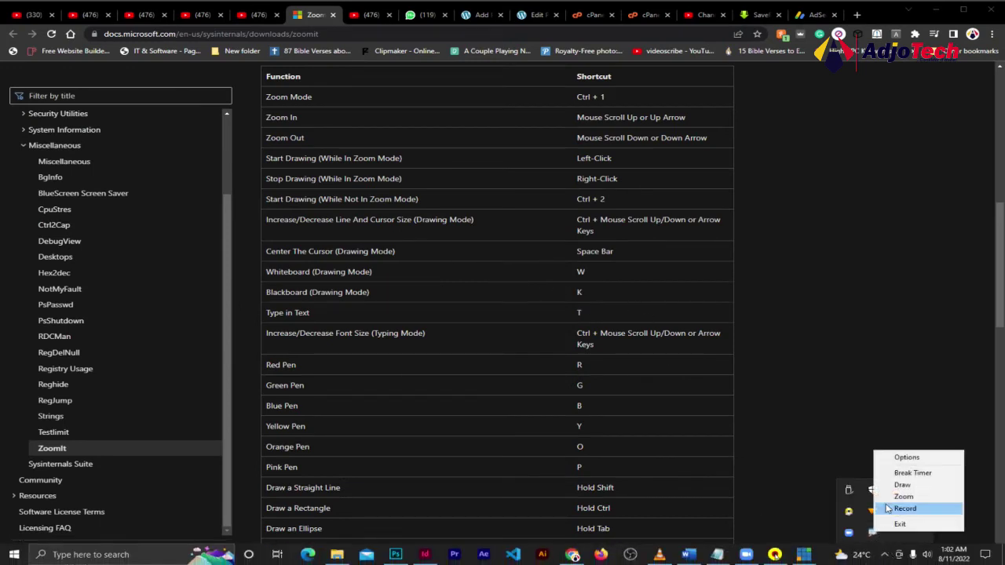
click(903, 487)
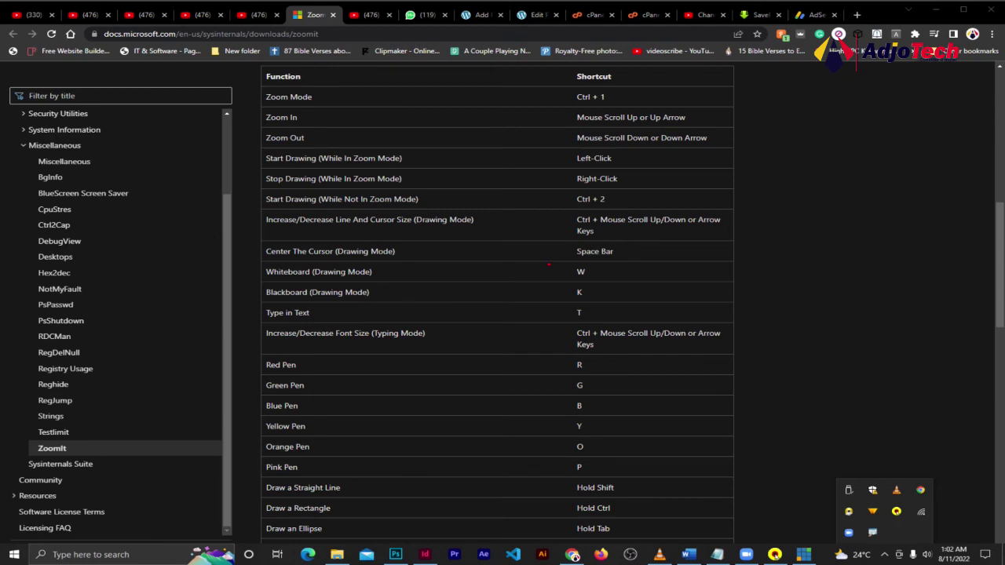
drag(506, 224, 649, 277)
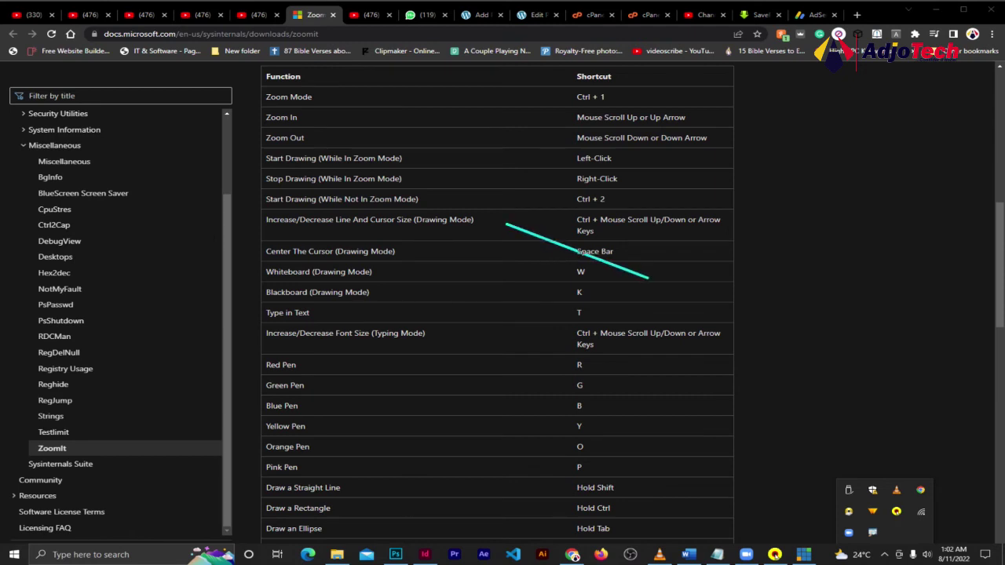
With the red pen, draw an arrow pointing up-left across the Ctrl + 2 entry and an ellipse around the Left-Click entry
key(r)
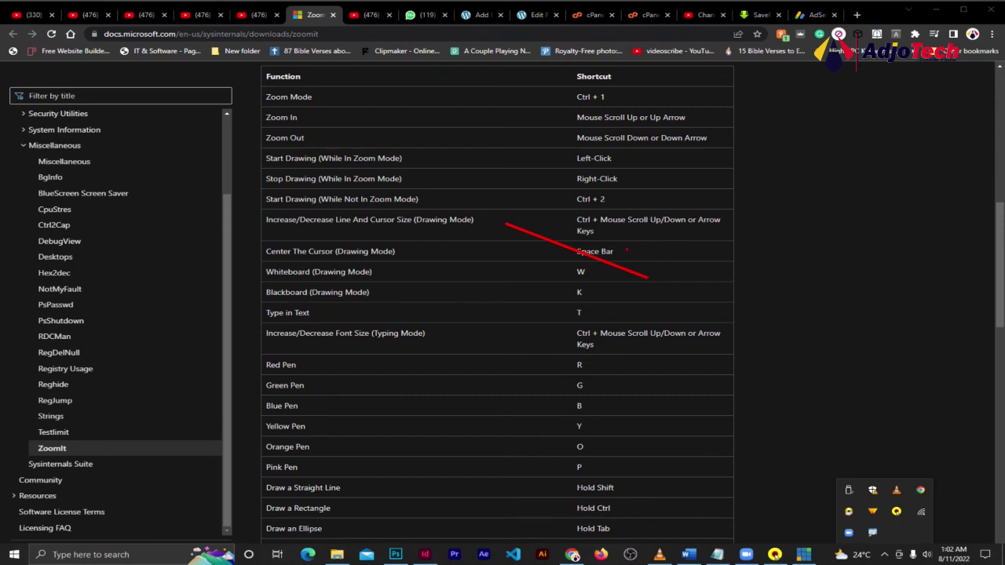
drag(541, 181, 688, 240)
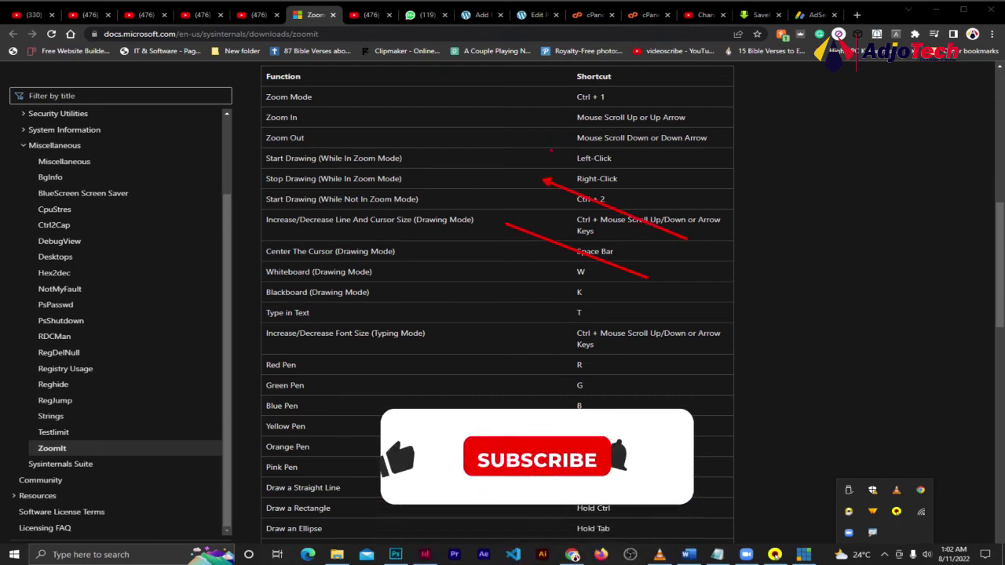
drag(555, 112, 681, 184)
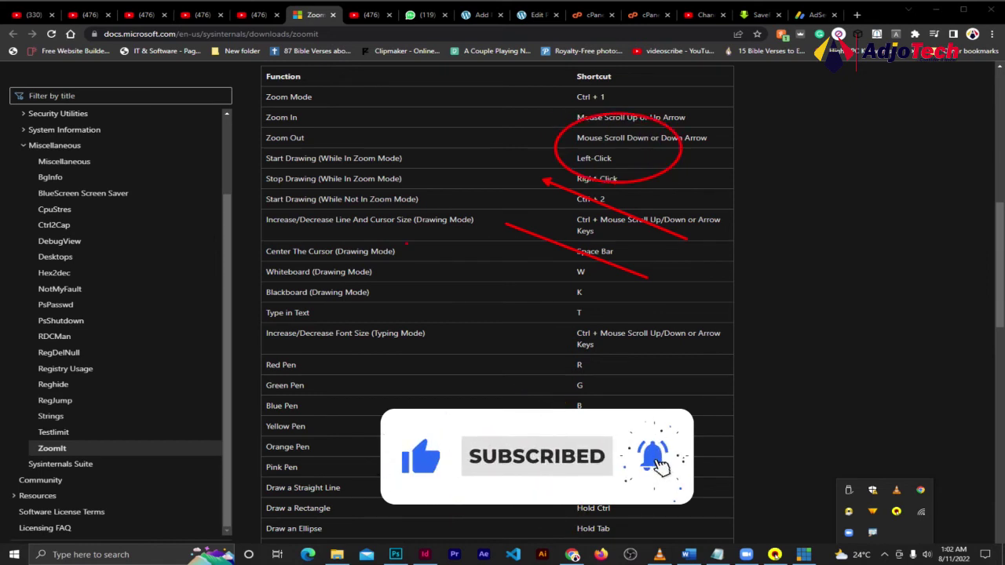